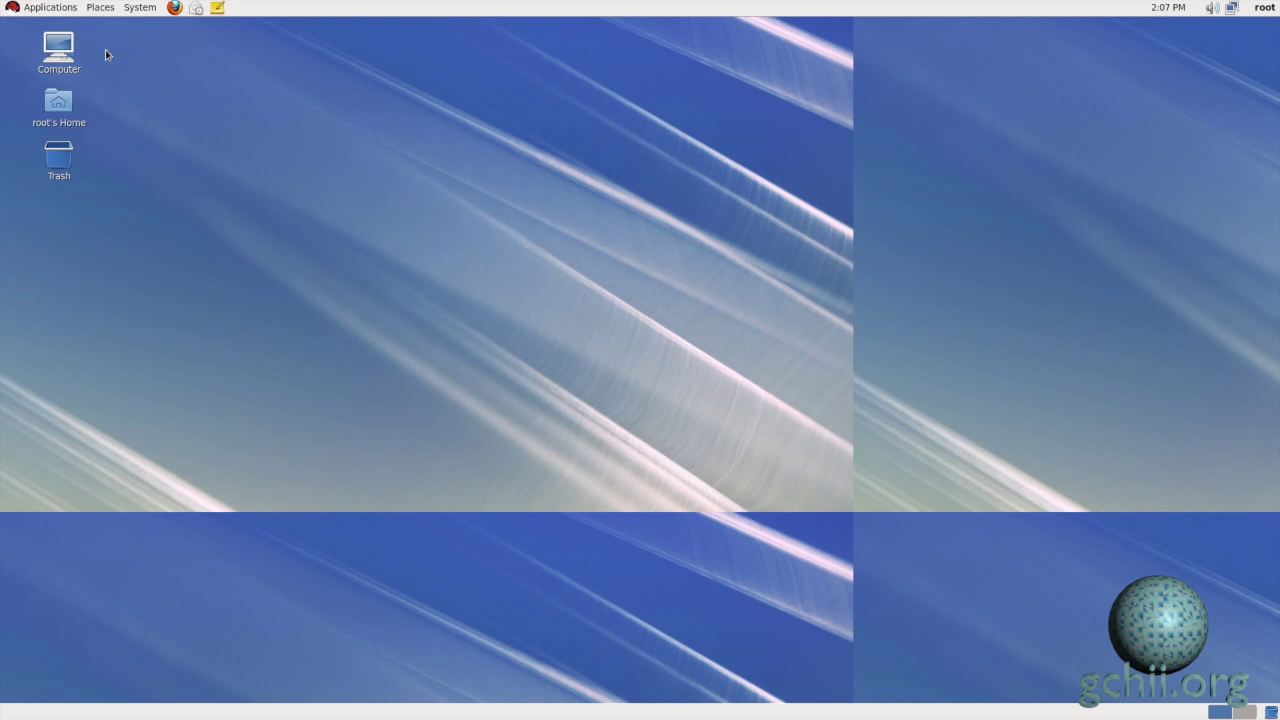
- Launch IBM Installation Manager and move its window away from the desktop icons
{"action": "left_click", "coordinate": [68, 10]}
{"action": "mouse_move", "coordinate": [146, 70]}
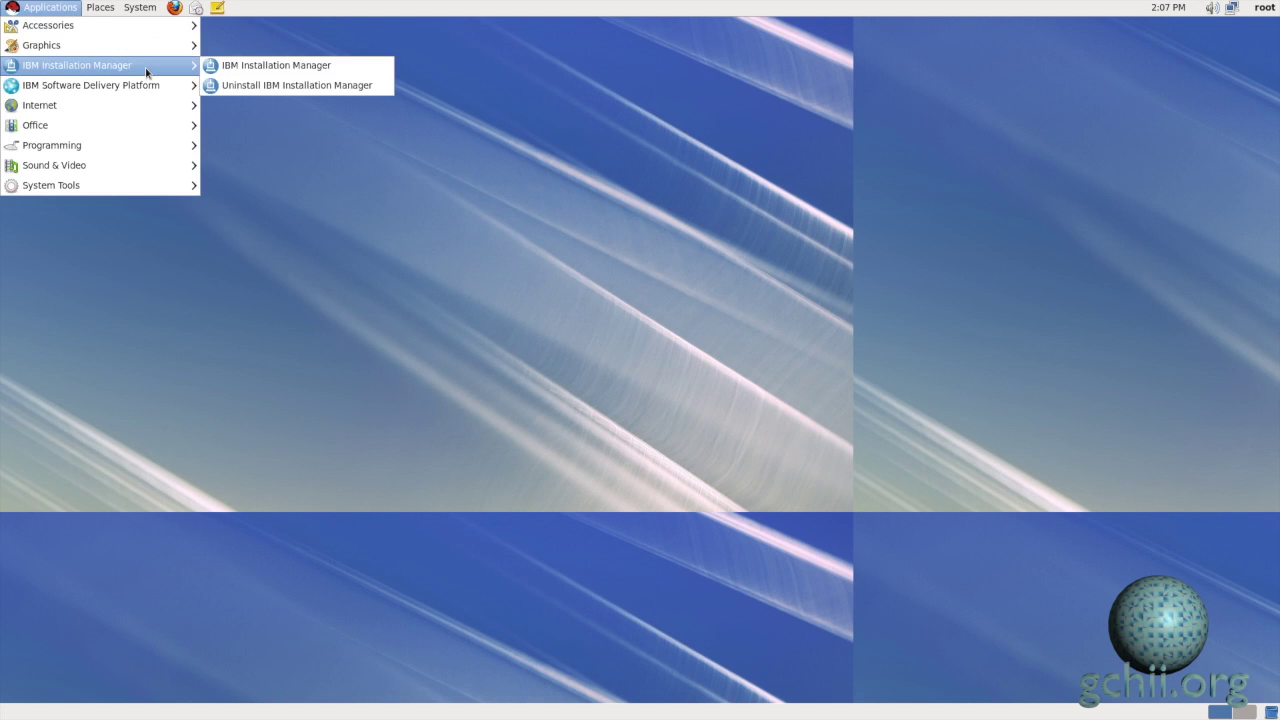
{"action": "left_click", "coordinate": [268, 67]}
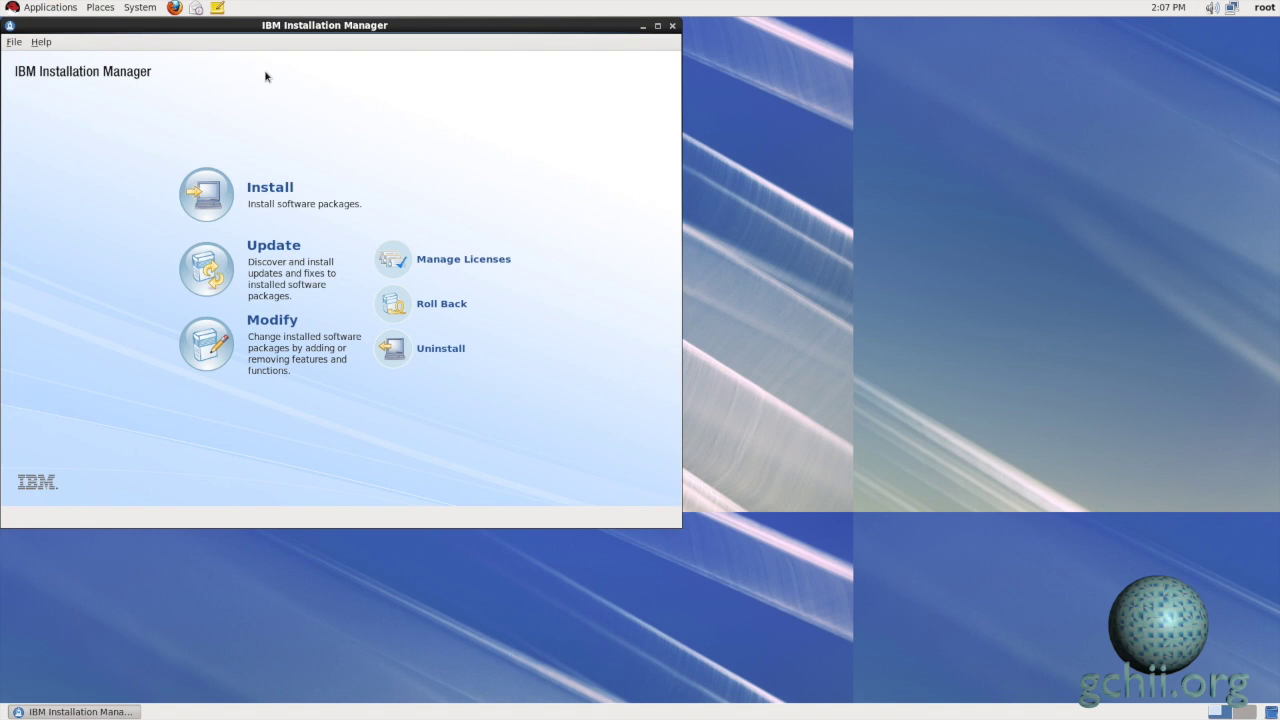
{"action": "left_click_drag", "start_coordinate": [189, 29], "coordinate": [447, 68]}
- Review the installed packages list, including the details of Rational Business Developer and the Rational Team Concert client
{"action": "left_click", "coordinate": [271, 82]}
{"action": "left_click", "coordinate": [274, 147]}
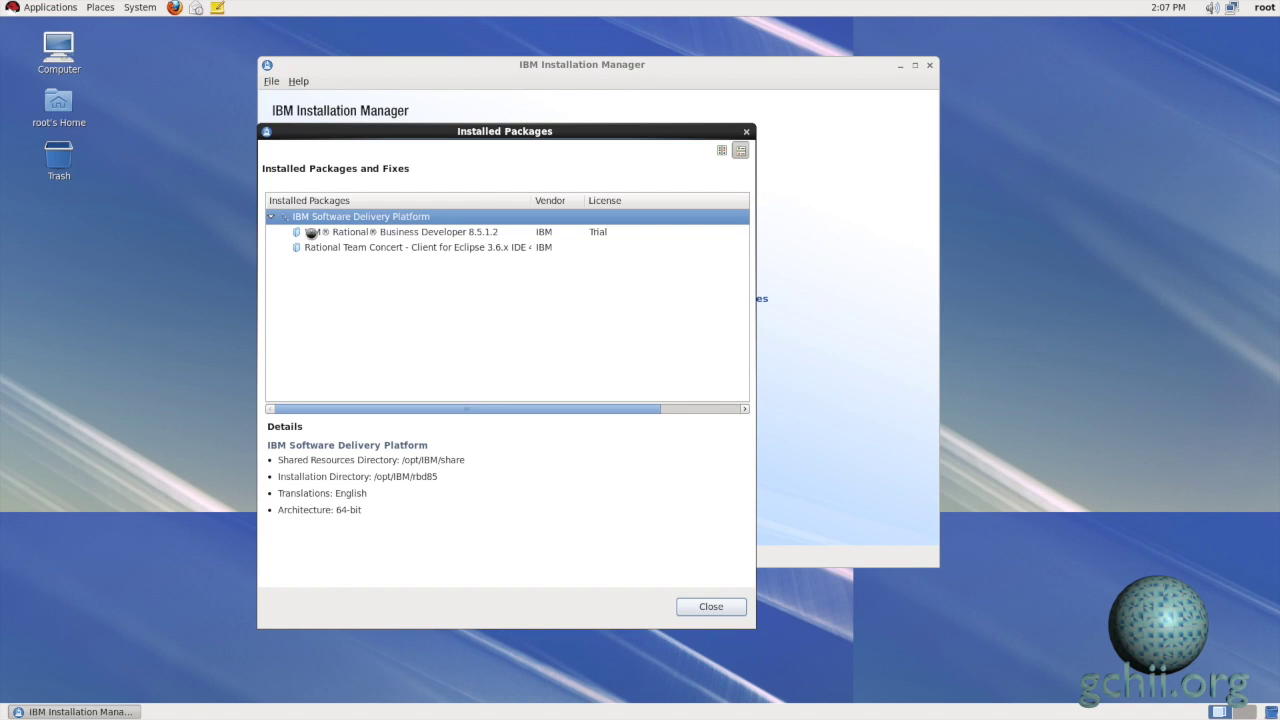
{"action": "left_click", "coordinate": [312, 236]}
{"action": "left_click", "coordinate": [313, 248]}
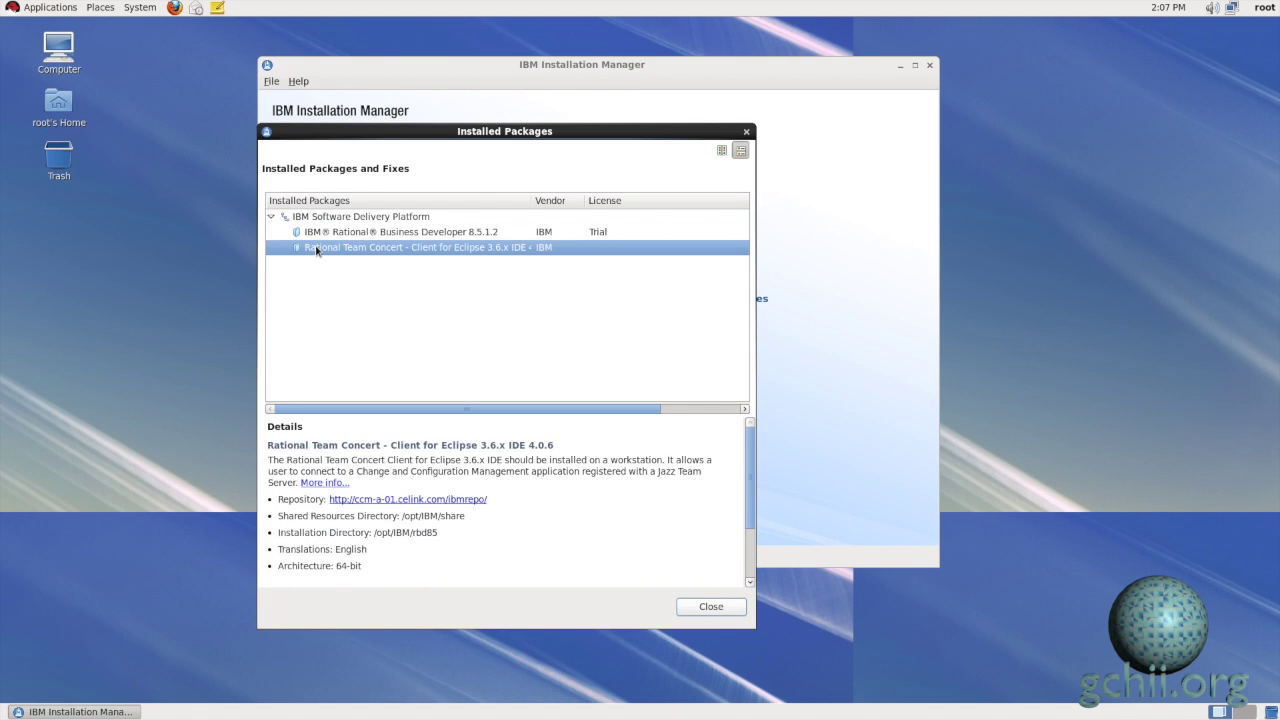
{"action": "left_click", "coordinate": [708, 606]}
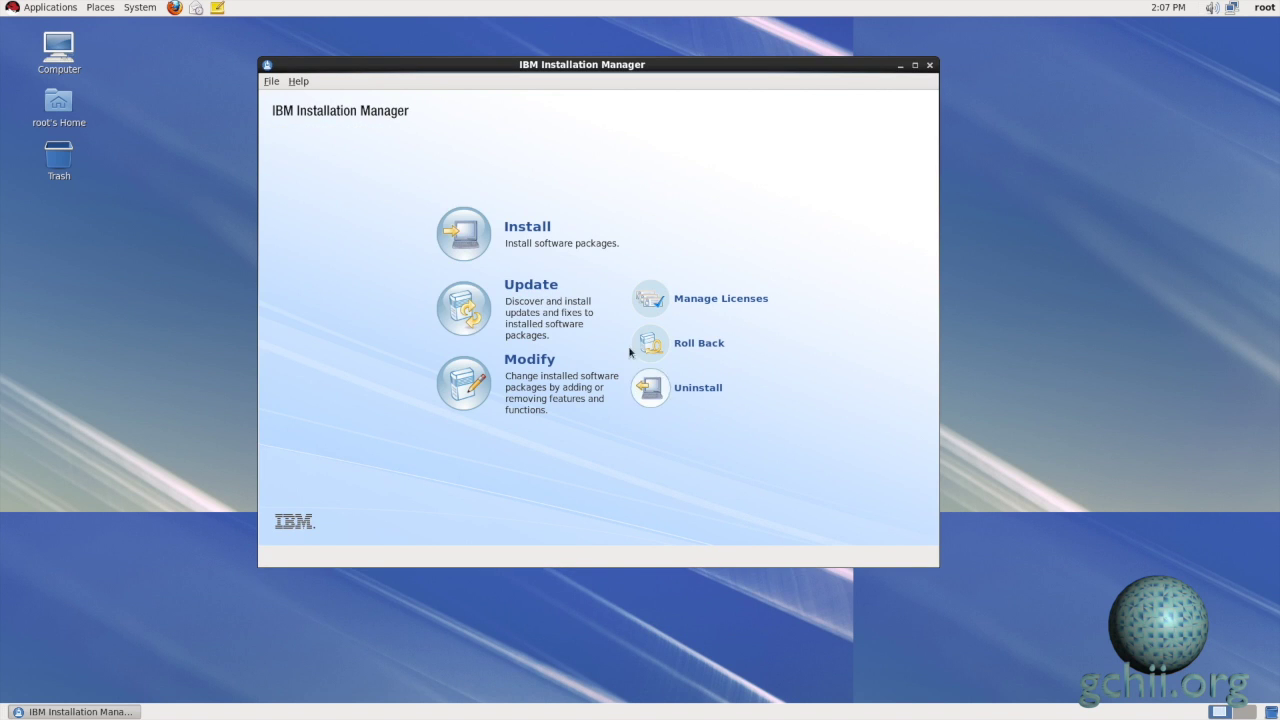
- Start a package installation and choose IBM WebSphere Application Server for Developers (ILAN) version 8.5.0.2
{"action": "left_click", "coordinate": [463, 231]}
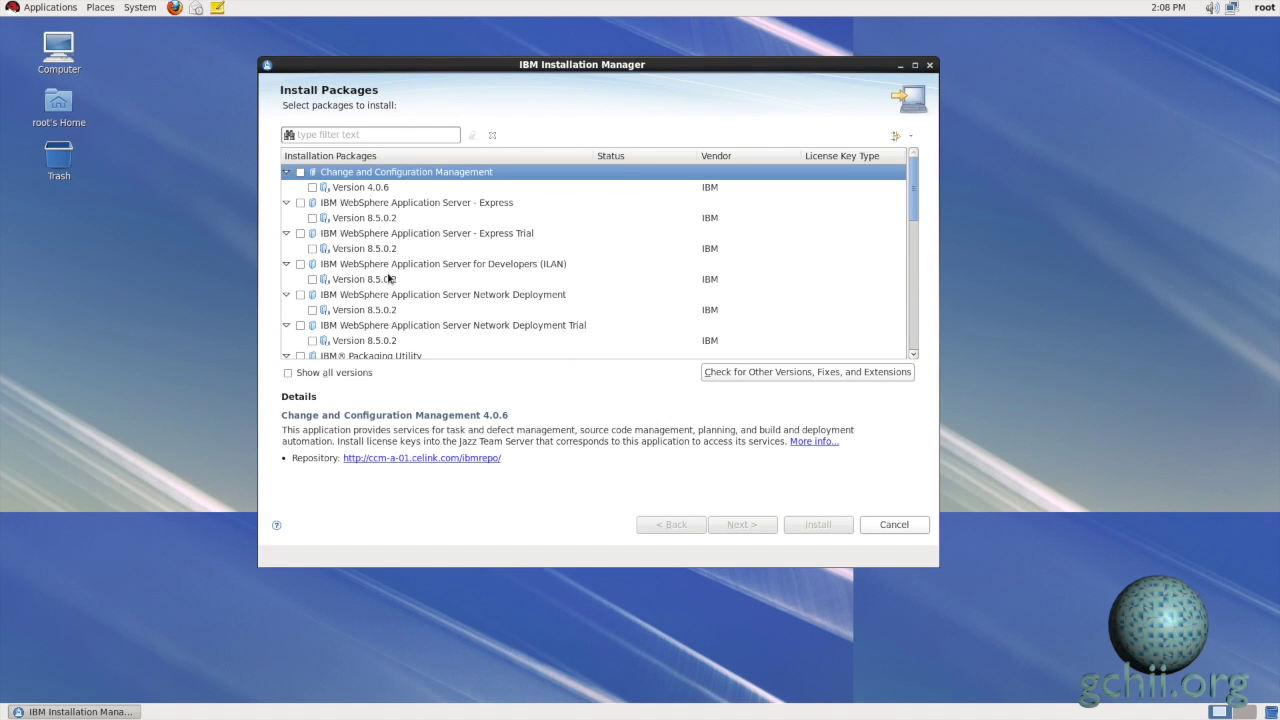
{"action": "left_click", "coordinate": [314, 279]}
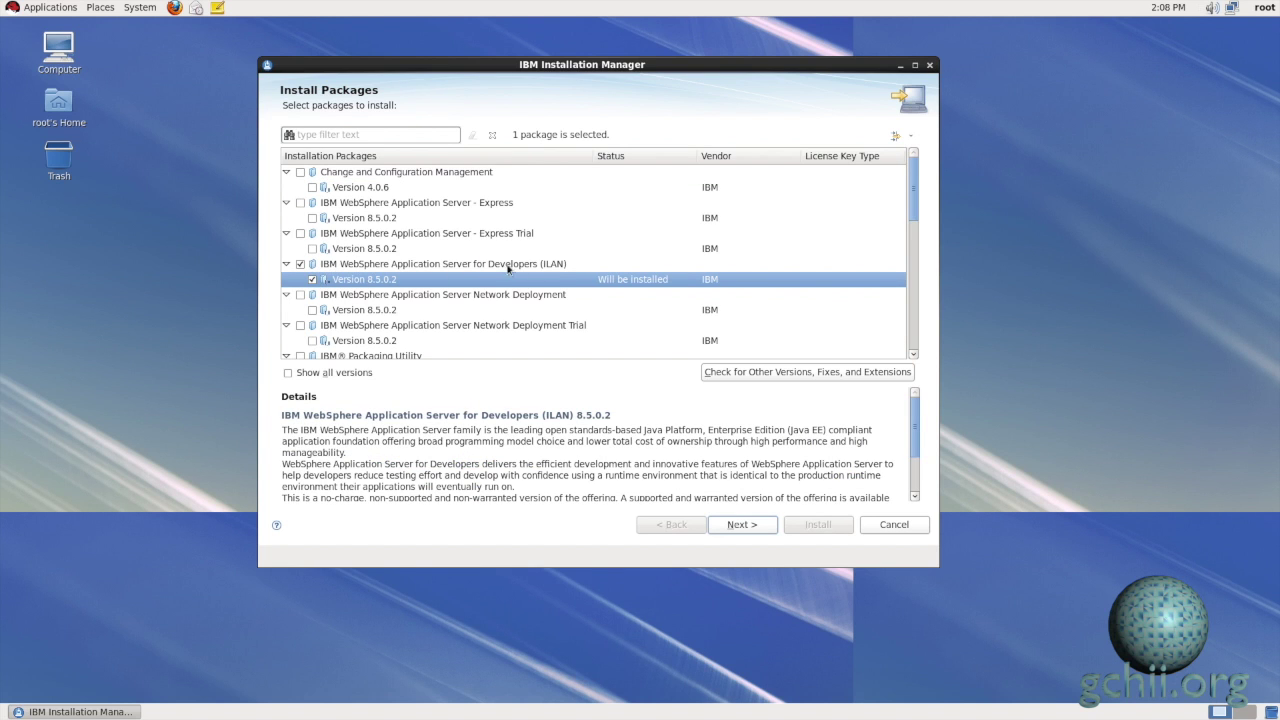
{"action": "left_click", "coordinate": [740, 524]}
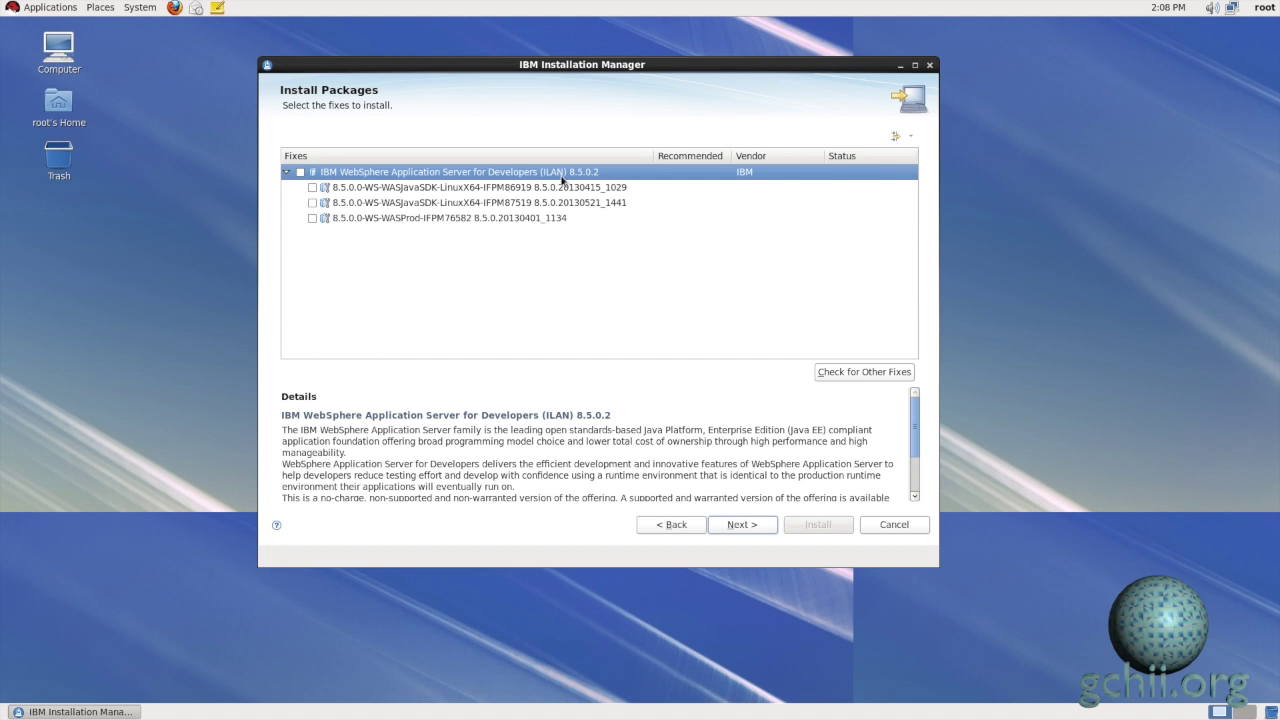
- Select all fixes for WebSphere Application Server for Developers (ILAN) 8.5.0.2 and review the prerequisite validation results
{"action": "left_click", "coordinate": [300, 173]}
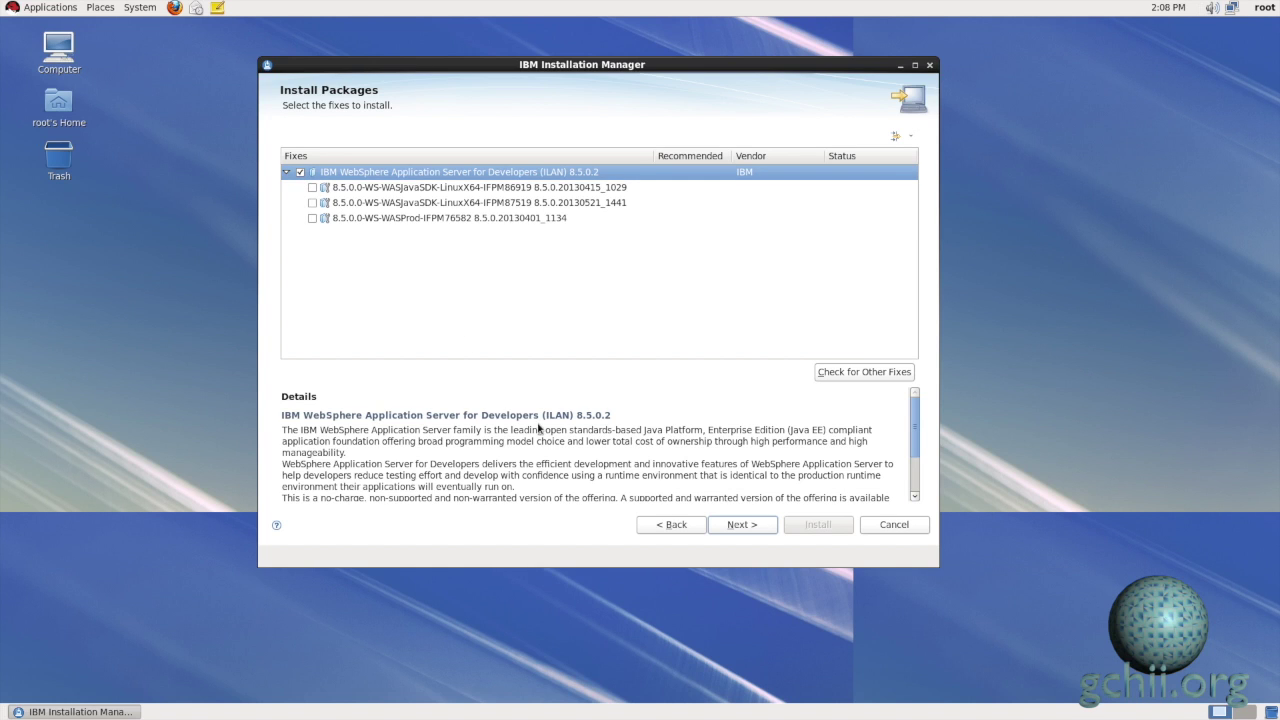
{"action": "left_click", "coordinate": [741, 525]}
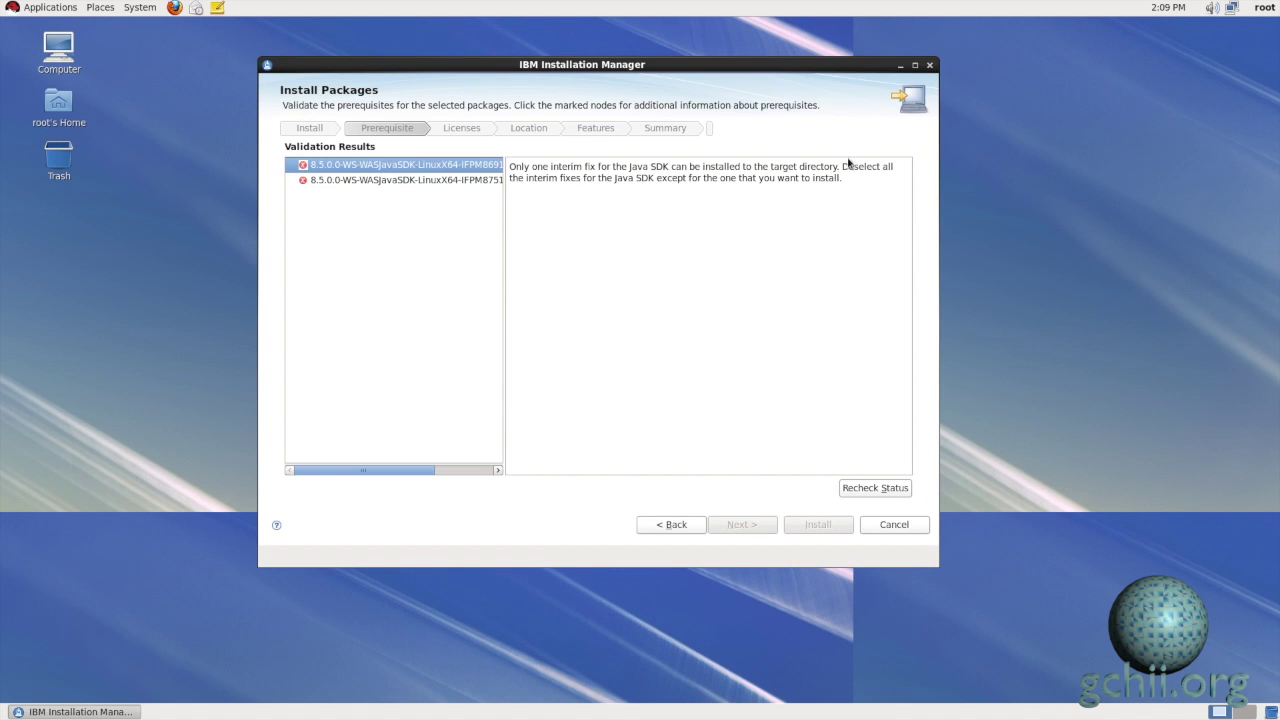
{"action": "left_click", "coordinate": [349, 180]}
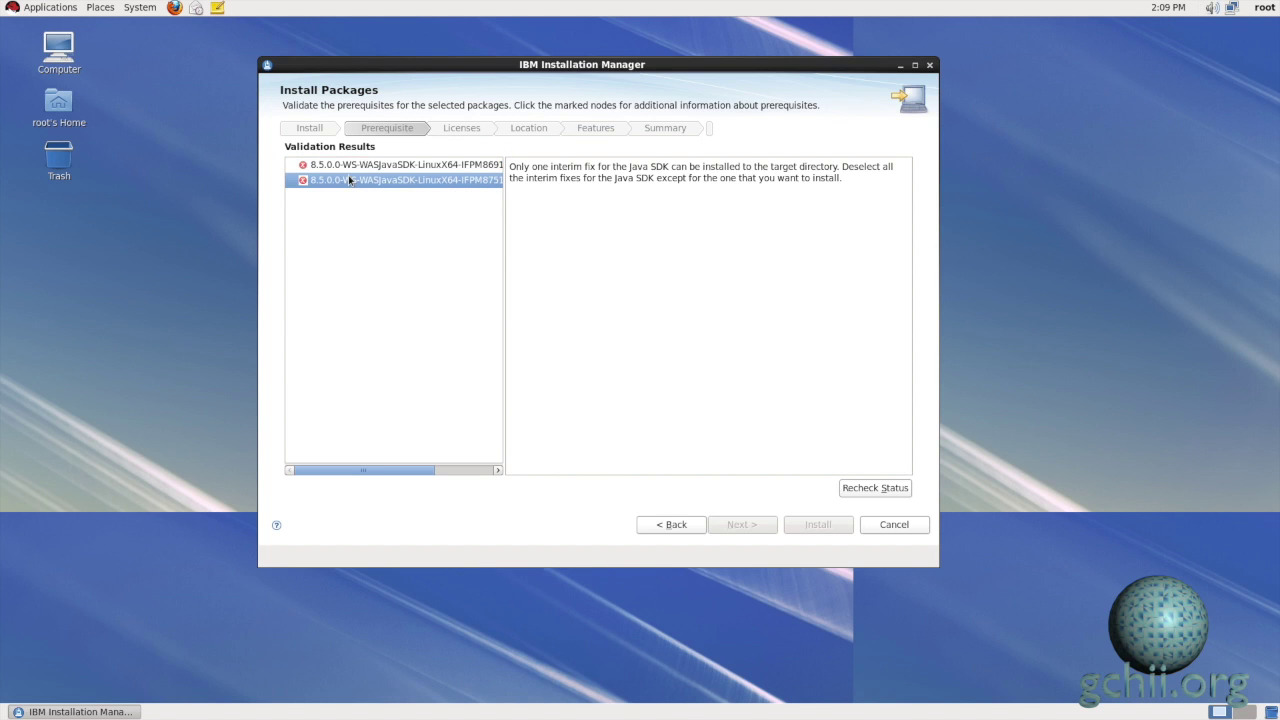
- Return to the fix selection, exclude the WASJavaSDK-LinuxX64-IFPM86919 fix and continue to the license agreement
{"action": "left_click", "coordinate": [670, 524]}
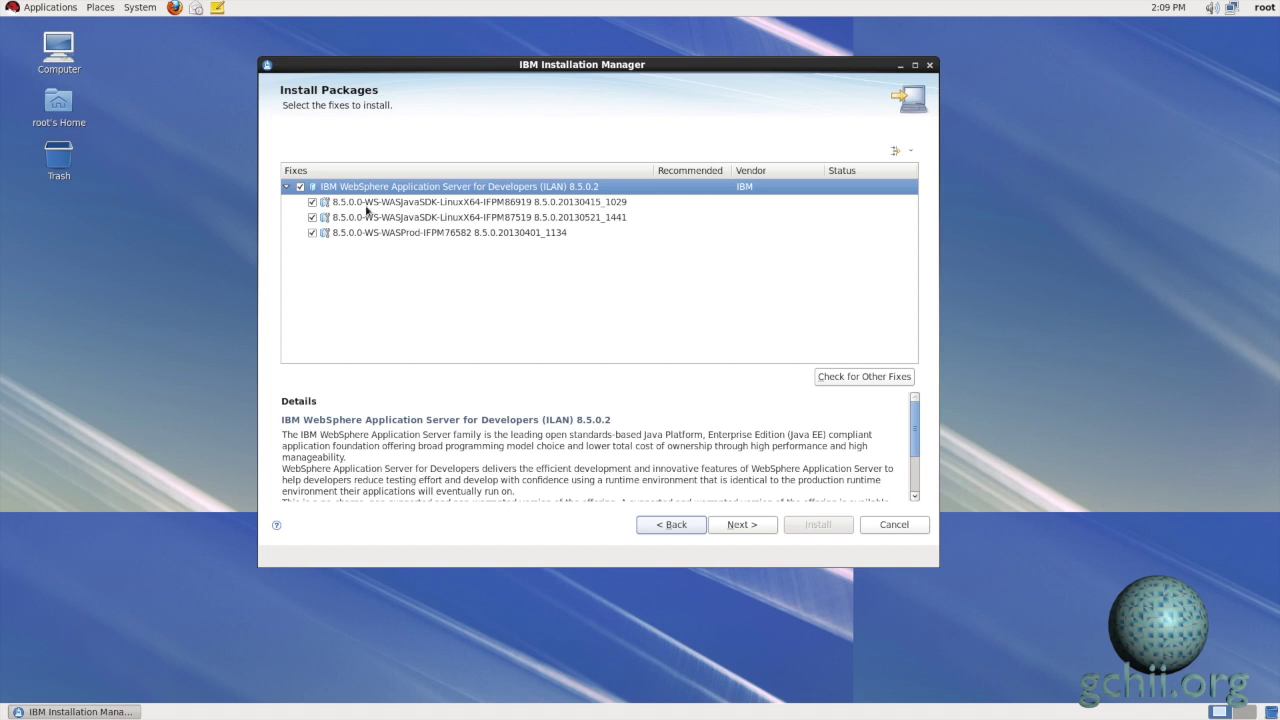
{"action": "left_click", "coordinate": [312, 202]}
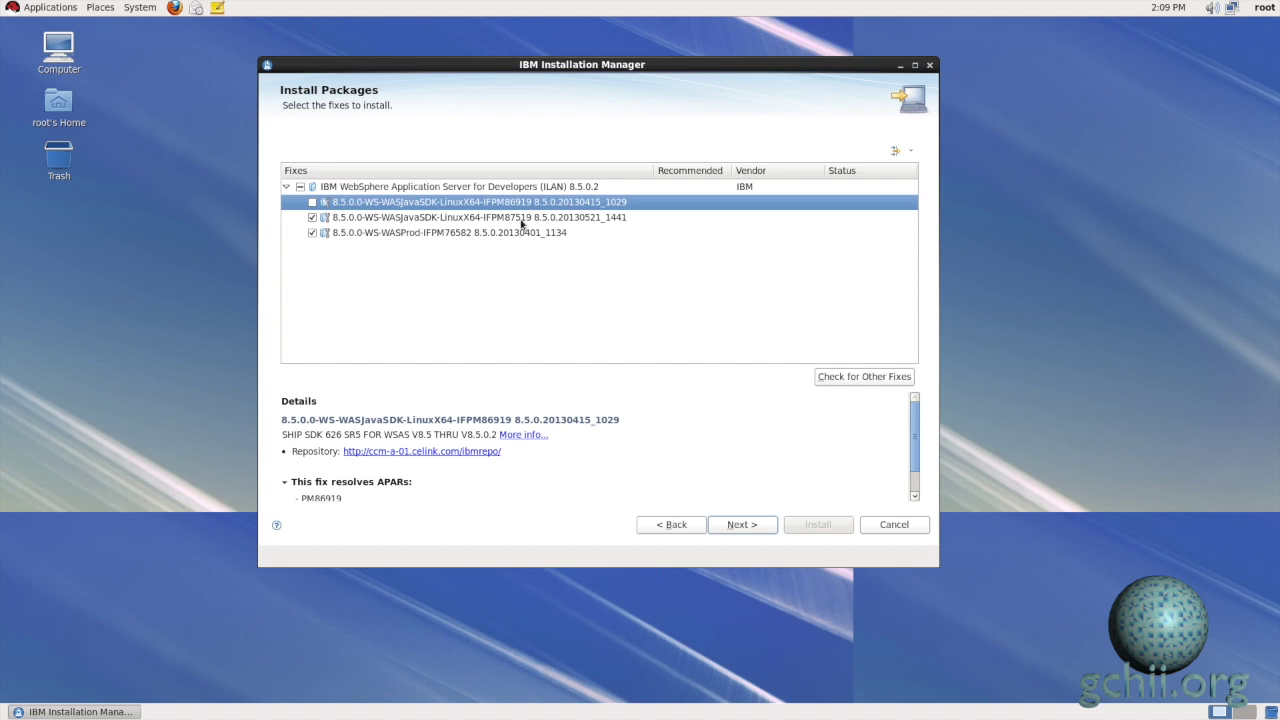
{"action": "left_click", "coordinate": [729, 526]}
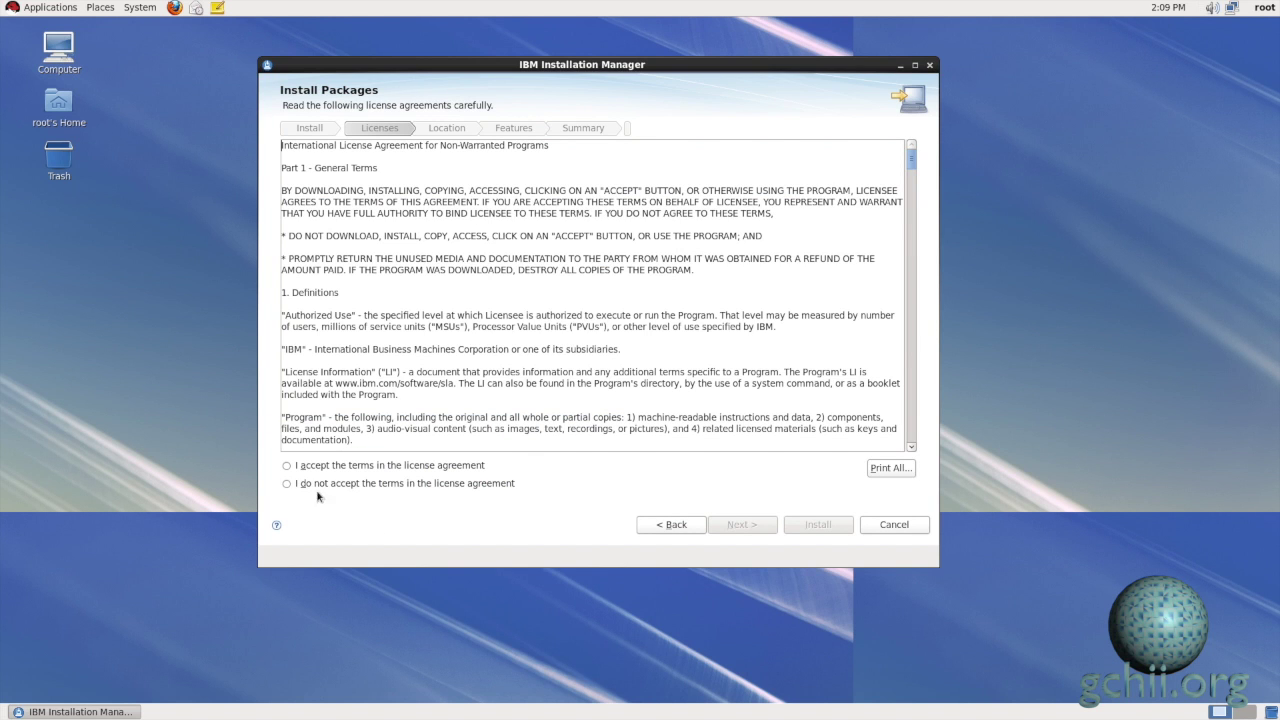
- Accept the license terms, keep the new package group in /opt/IBM/WebSphere/AppServer, and continue with English as the only translation
{"action": "left_click", "coordinate": [296, 467]}
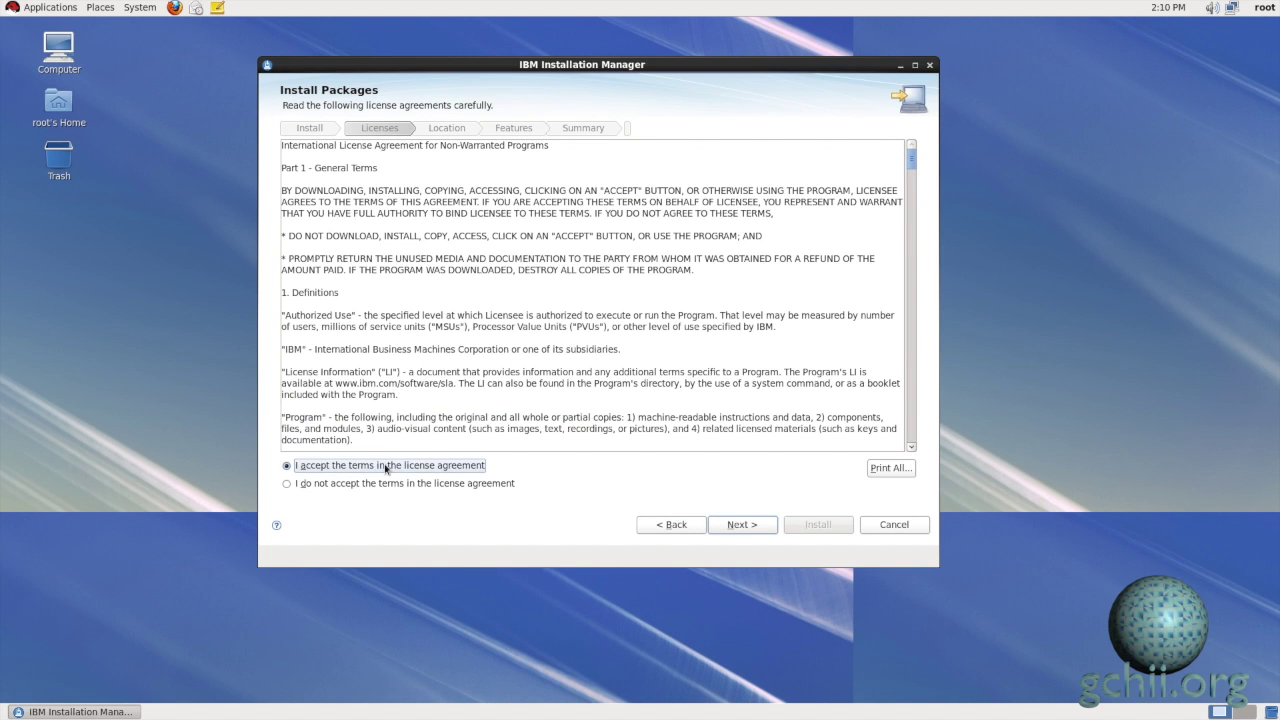
{"action": "left_click", "coordinate": [757, 527]}
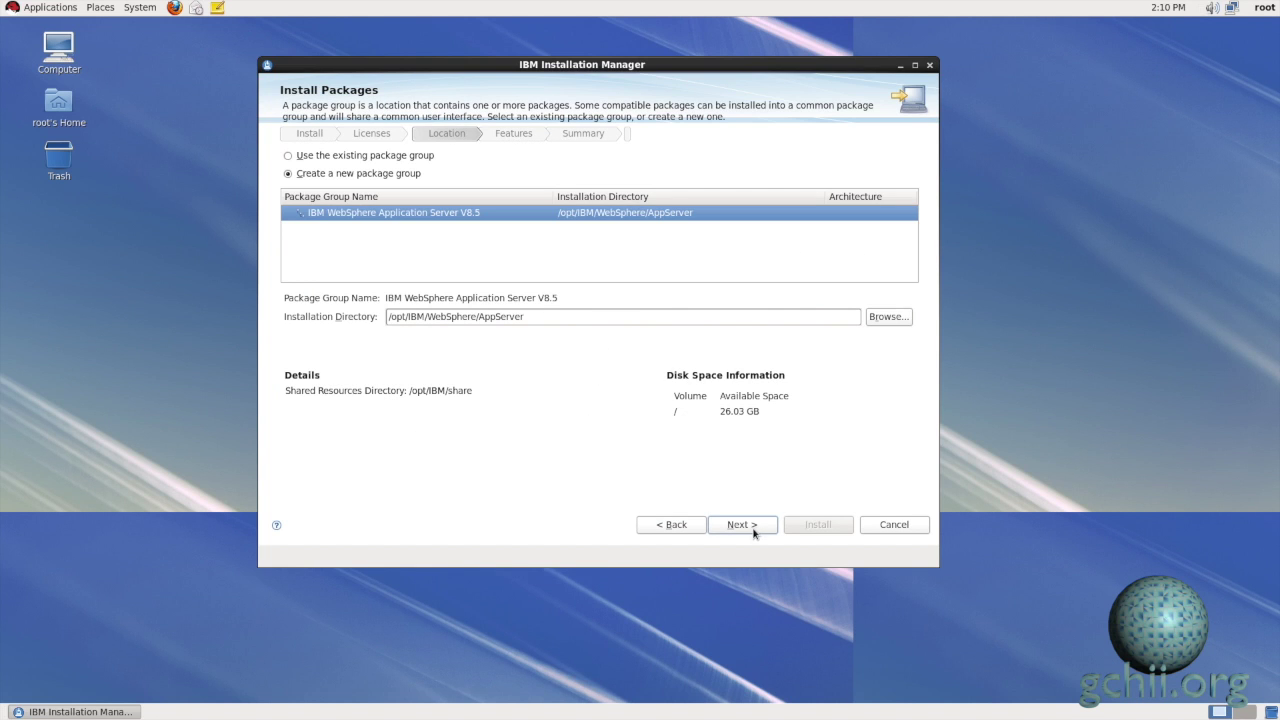
{"action": "left_click", "coordinate": [766, 529]}
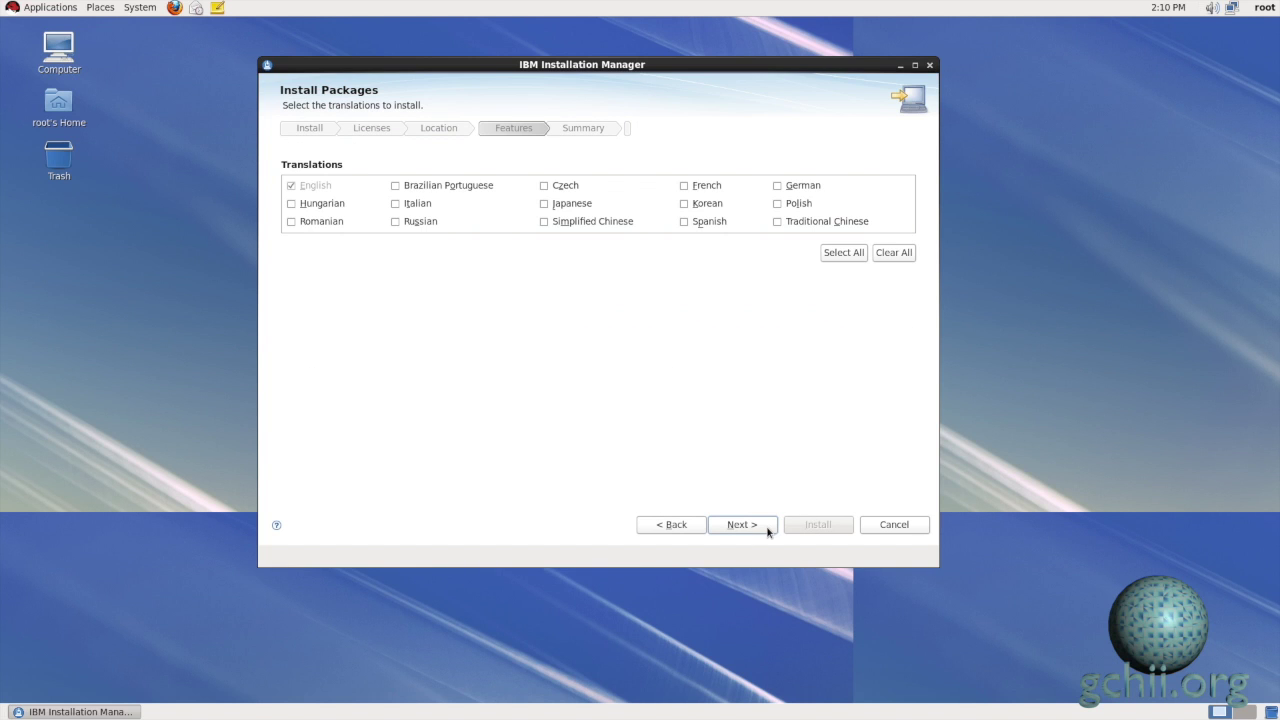
{"action": "left_click", "coordinate": [767, 529]}
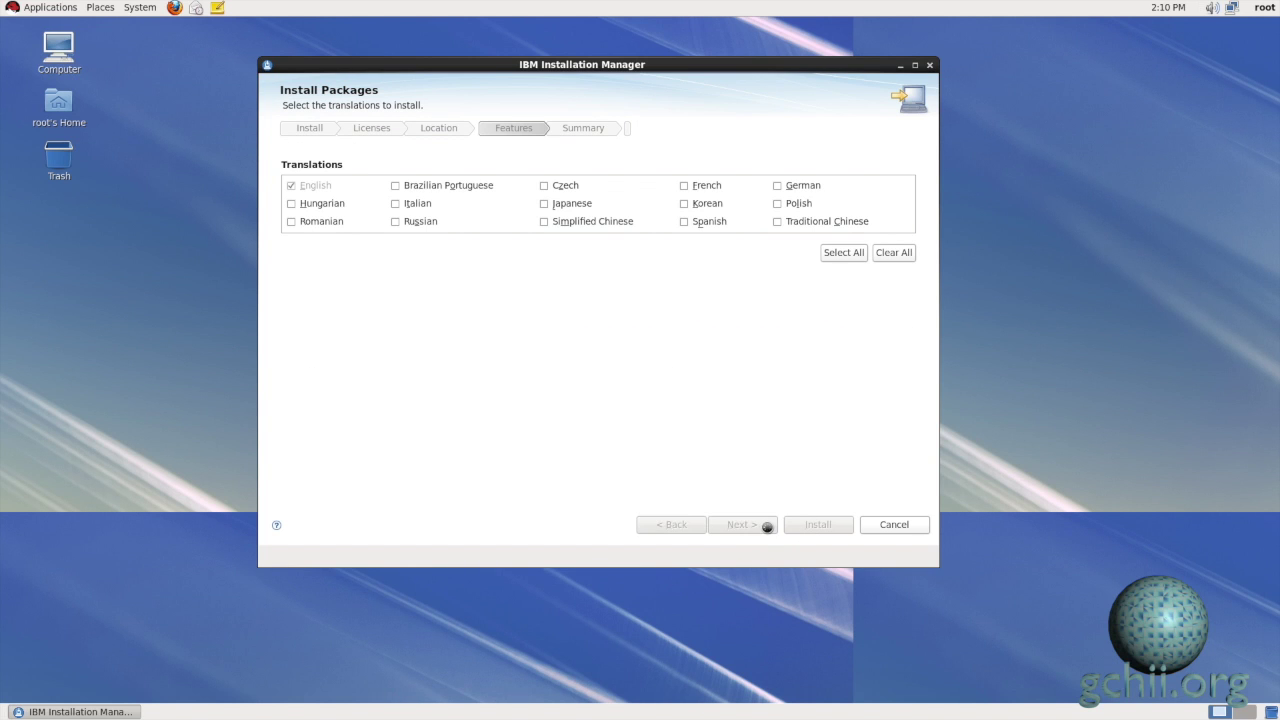
{"action": "left_click", "coordinate": [767, 527]}
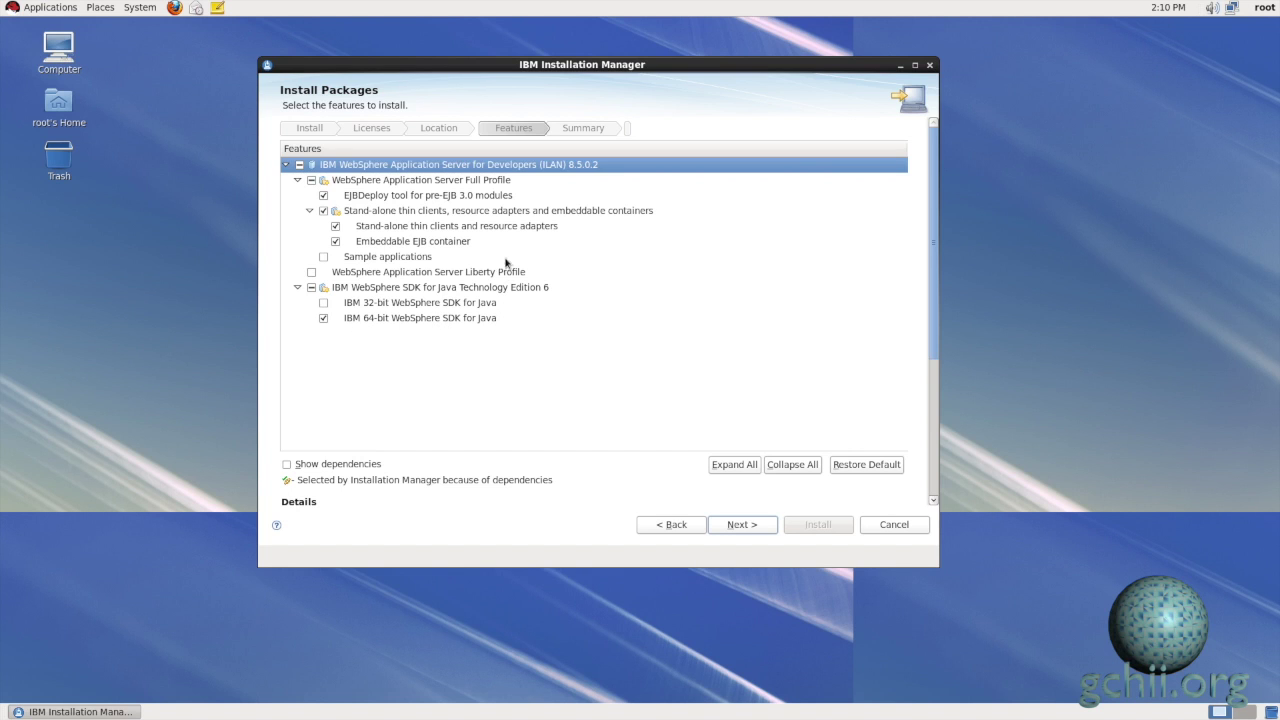
- Exclude the embeddable EJB container, stand-alone thin clients and resource adapters, and EJBDeploy tool features, and proceed to the summary
{"action": "left_click", "coordinate": [337, 241]}
{"action": "left_click", "coordinate": [337, 241]}
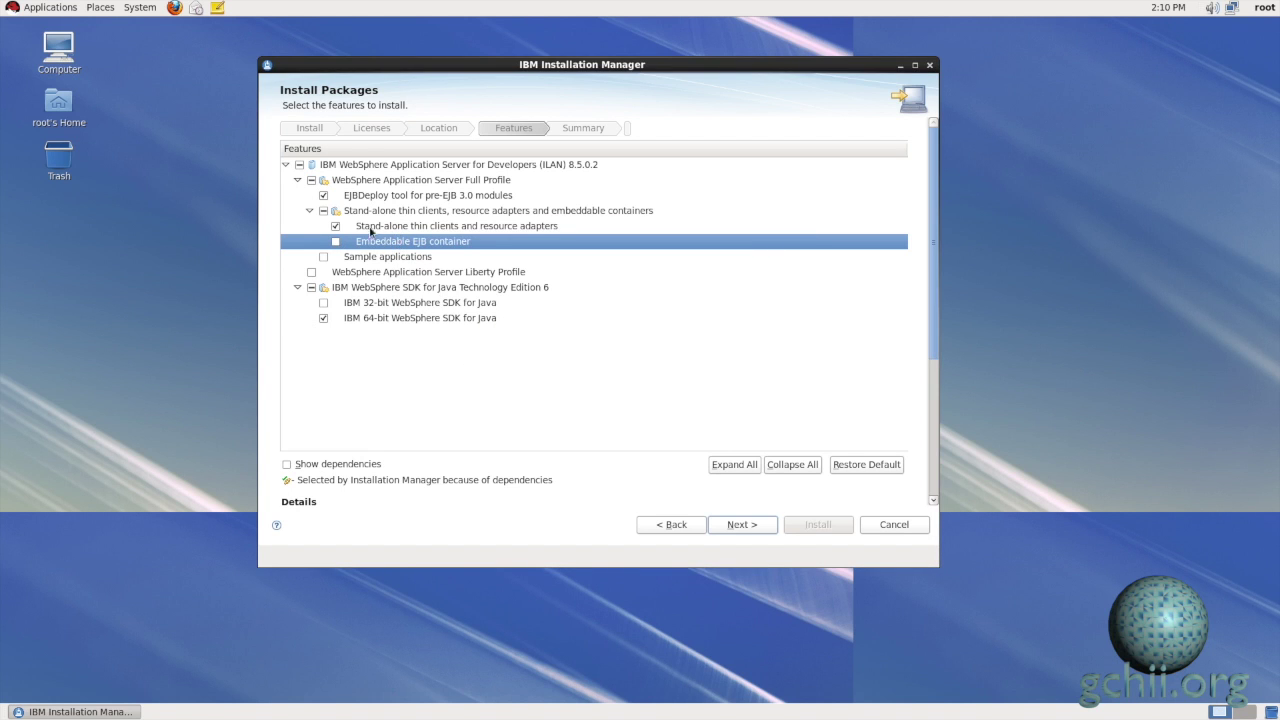
{"action": "left_click", "coordinate": [336, 226]}
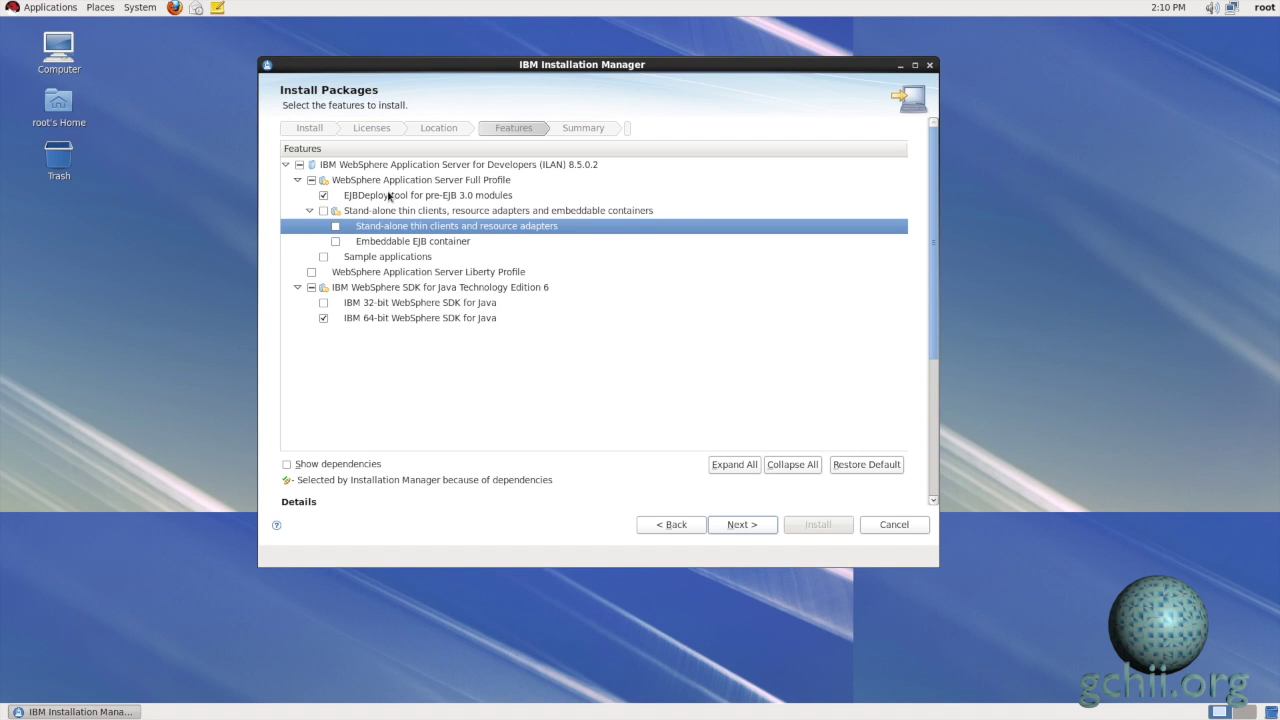
{"action": "left_click", "coordinate": [324, 196]}
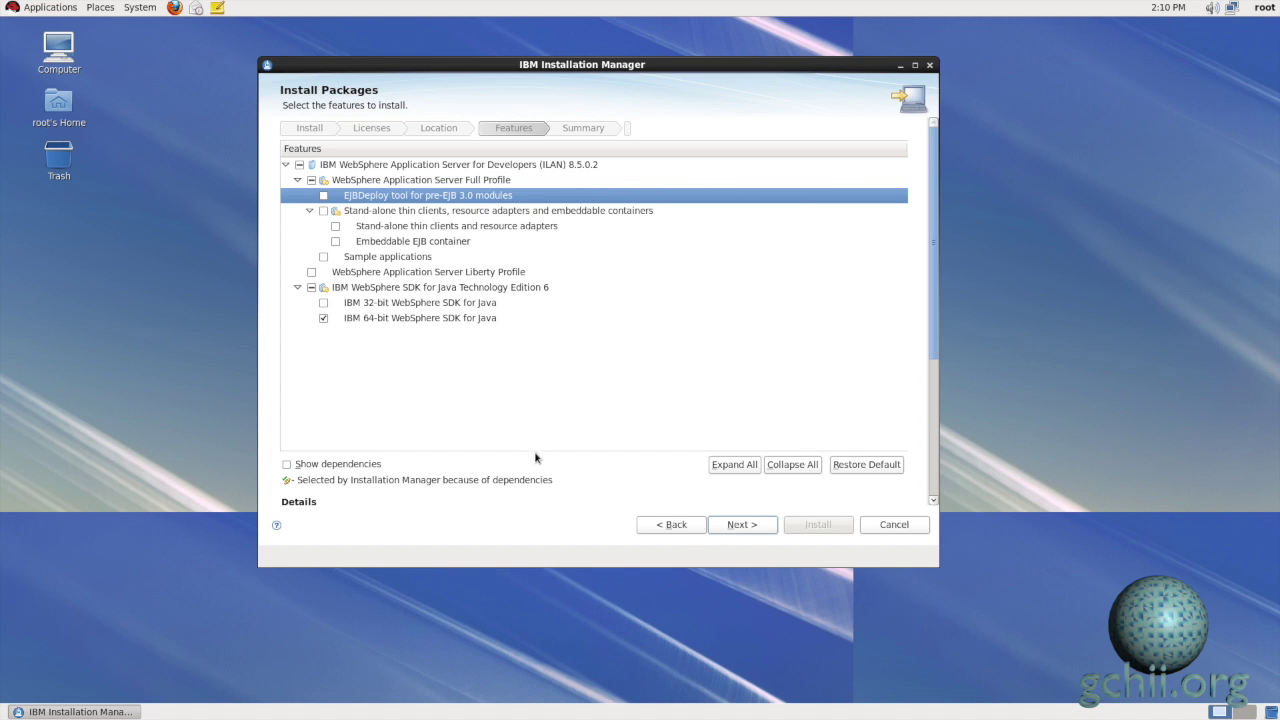
{"action": "left_click", "coordinate": [717, 527]}
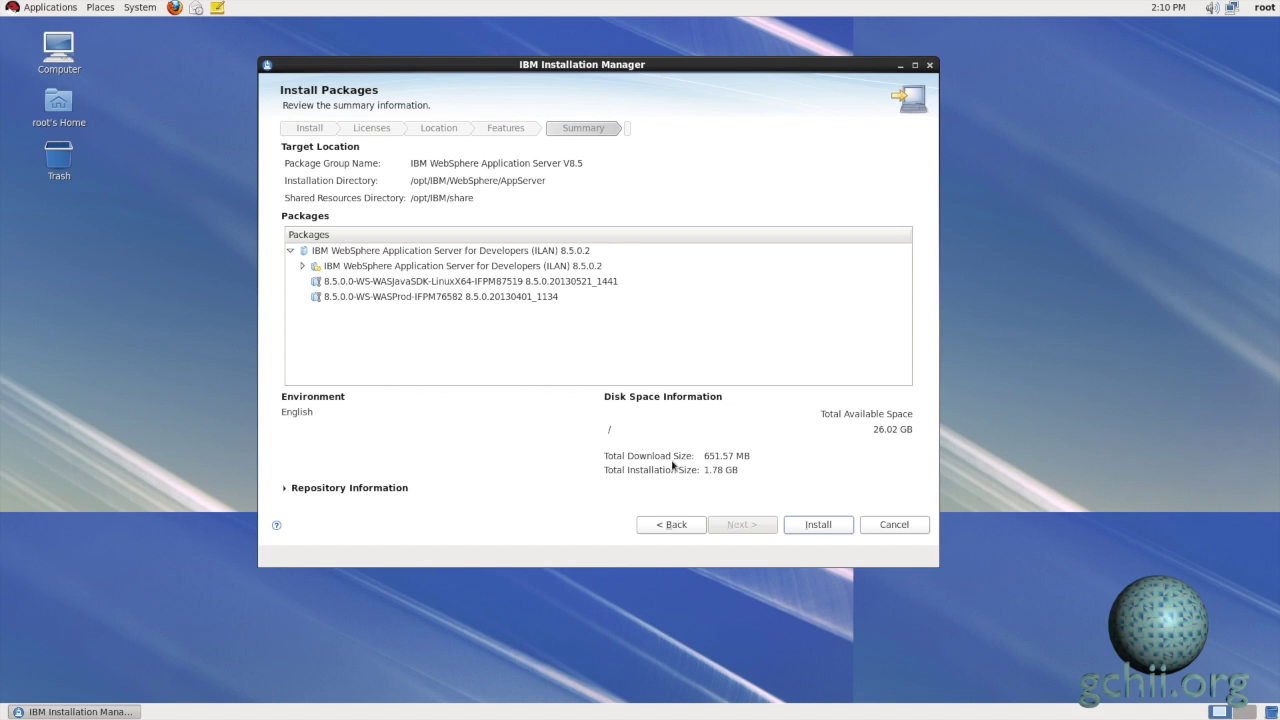
- Install the selected packages and finish with None as the program to start
{"action": "left_click", "coordinate": [846, 533]}
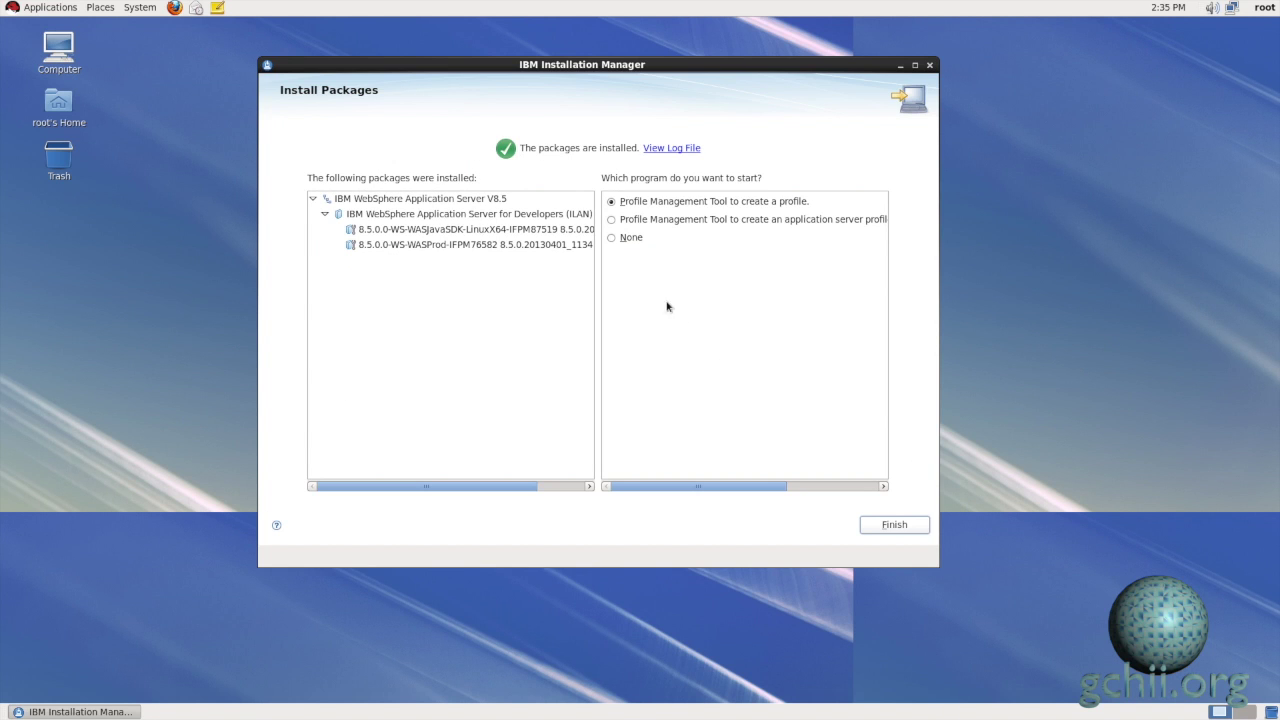
{"action": "left_click", "coordinate": [614, 239]}
{"action": "left_click", "coordinate": [876, 525]}
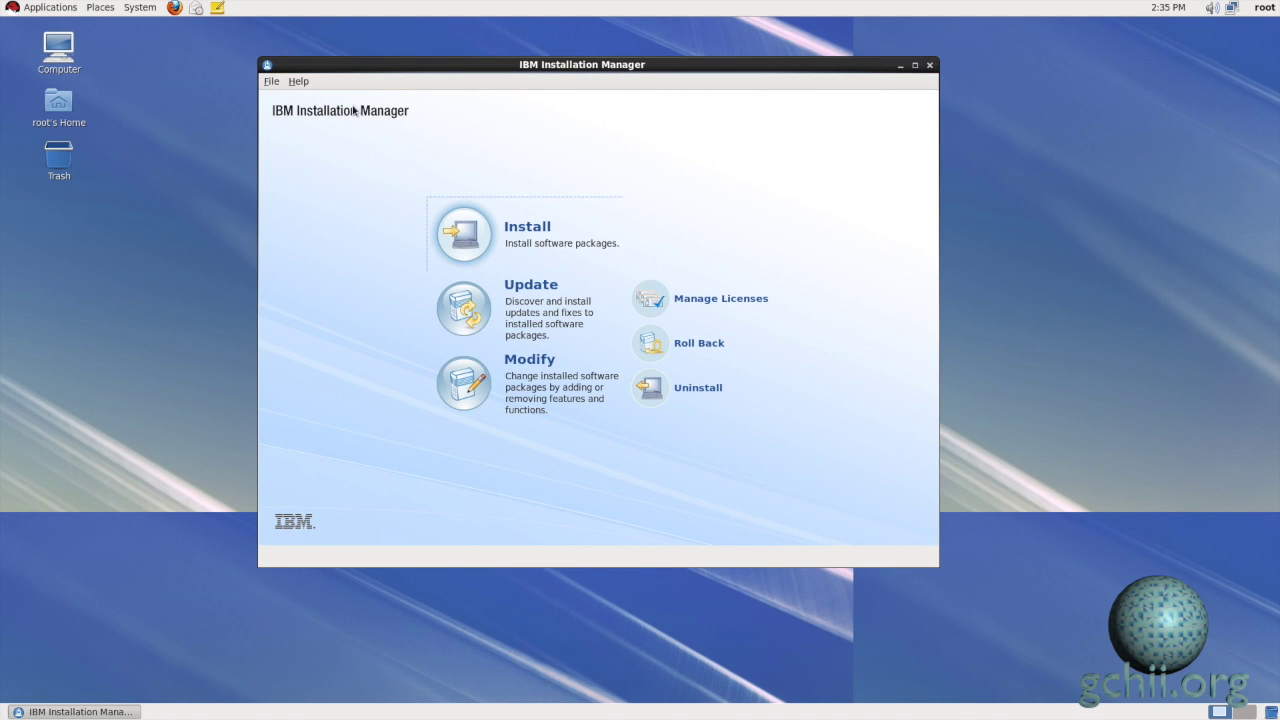
- Examine the details of WebSphere Application Server for Developers (ILAN) in the installed packages list and close the list
{"action": "left_click", "coordinate": [278, 83]}
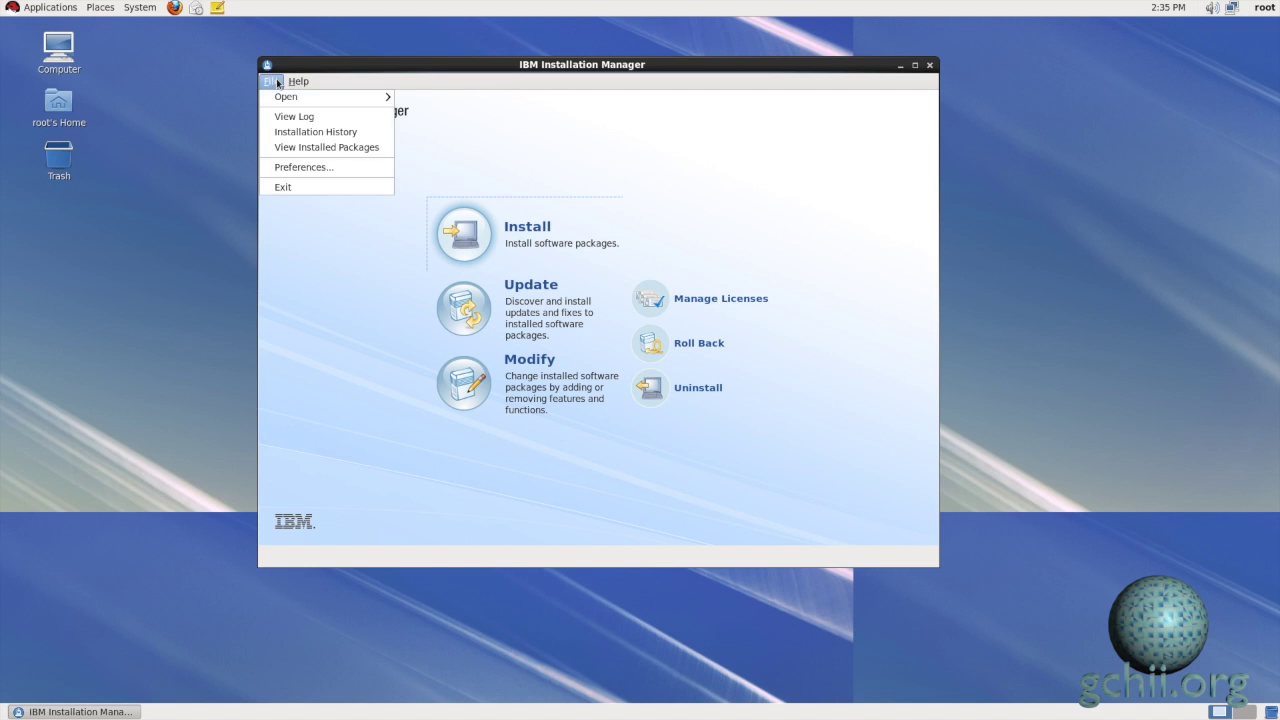
{"action": "left_click", "coordinate": [283, 147]}
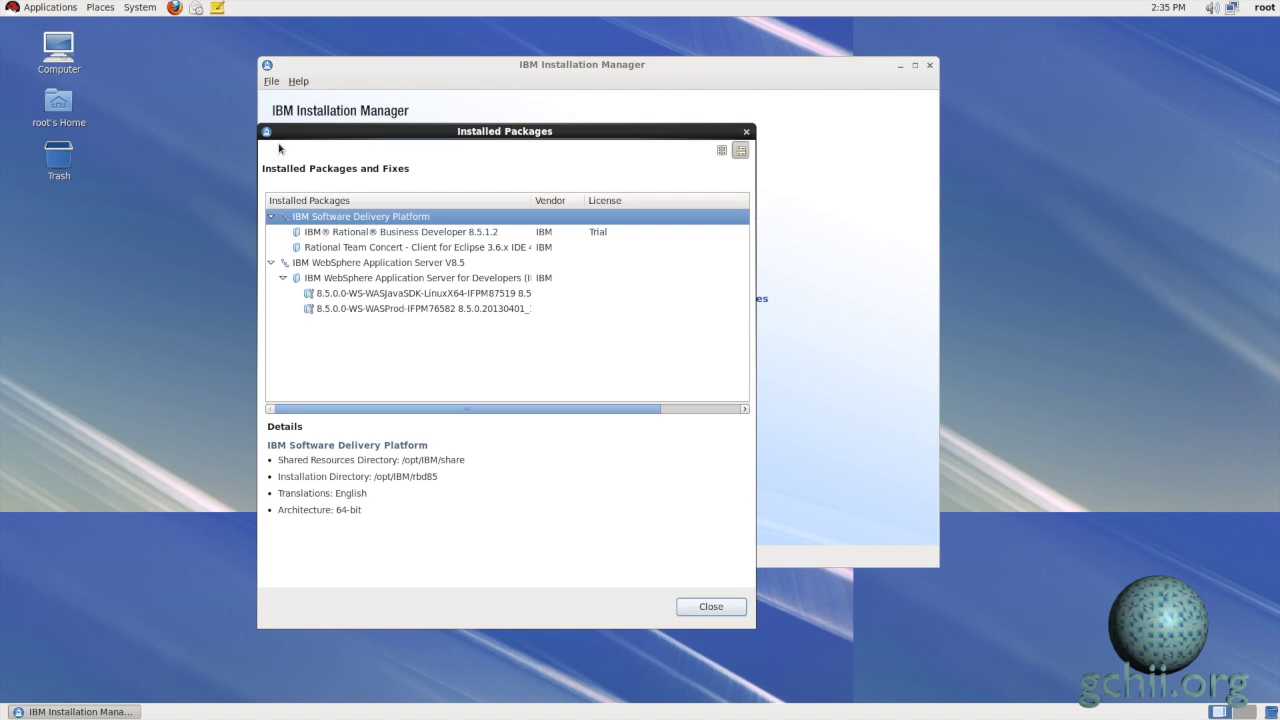
{"action": "left_click", "coordinate": [418, 264]}
{"action": "left_click", "coordinate": [418, 277]}
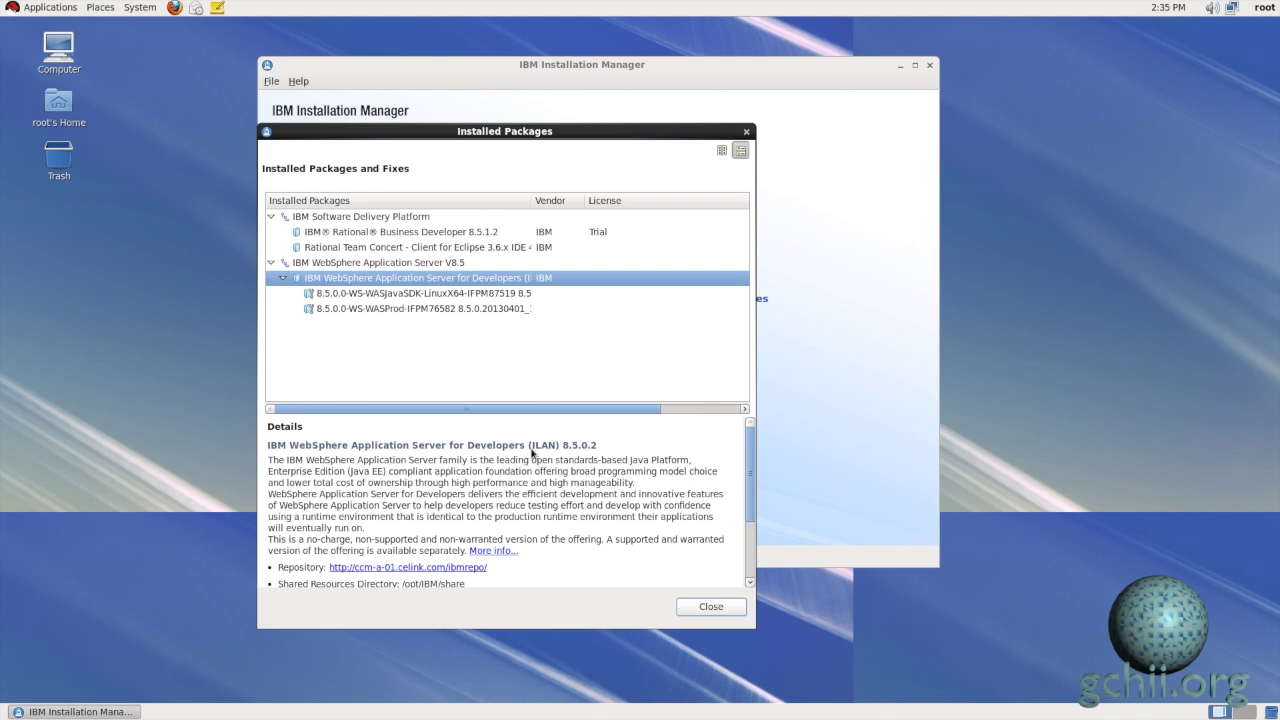
{"action": "left_click", "coordinate": [753, 510]}
{"action": "mouse_move", "coordinate": [753, 510]}
{"action": "left_mouse_down"}
{"action": "mouse_move", "coordinate": [748, 571]}
{"action": "mouse_move", "coordinate": [749, 509]}
{"action": "left_mouse_up"}
{"action": "left_click", "coordinate": [706, 606]}
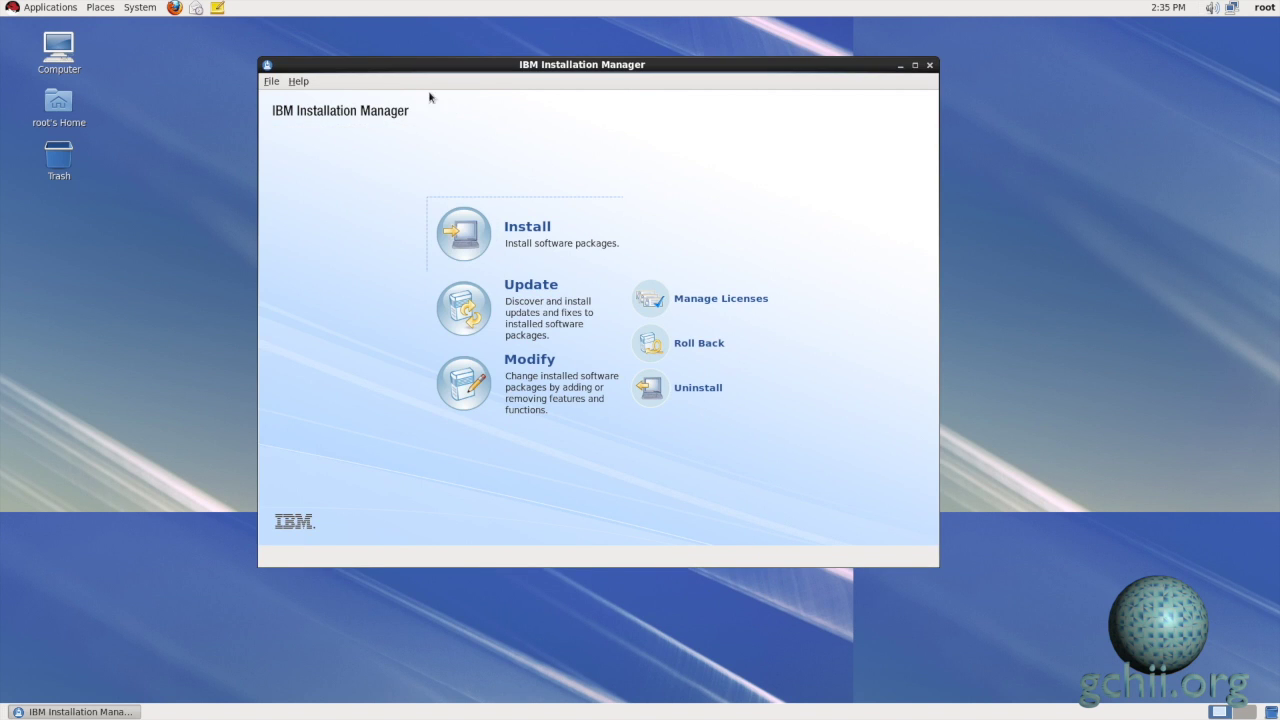
- Exit IBM Installation Manager
{"action": "left_click", "coordinate": [272, 82]}
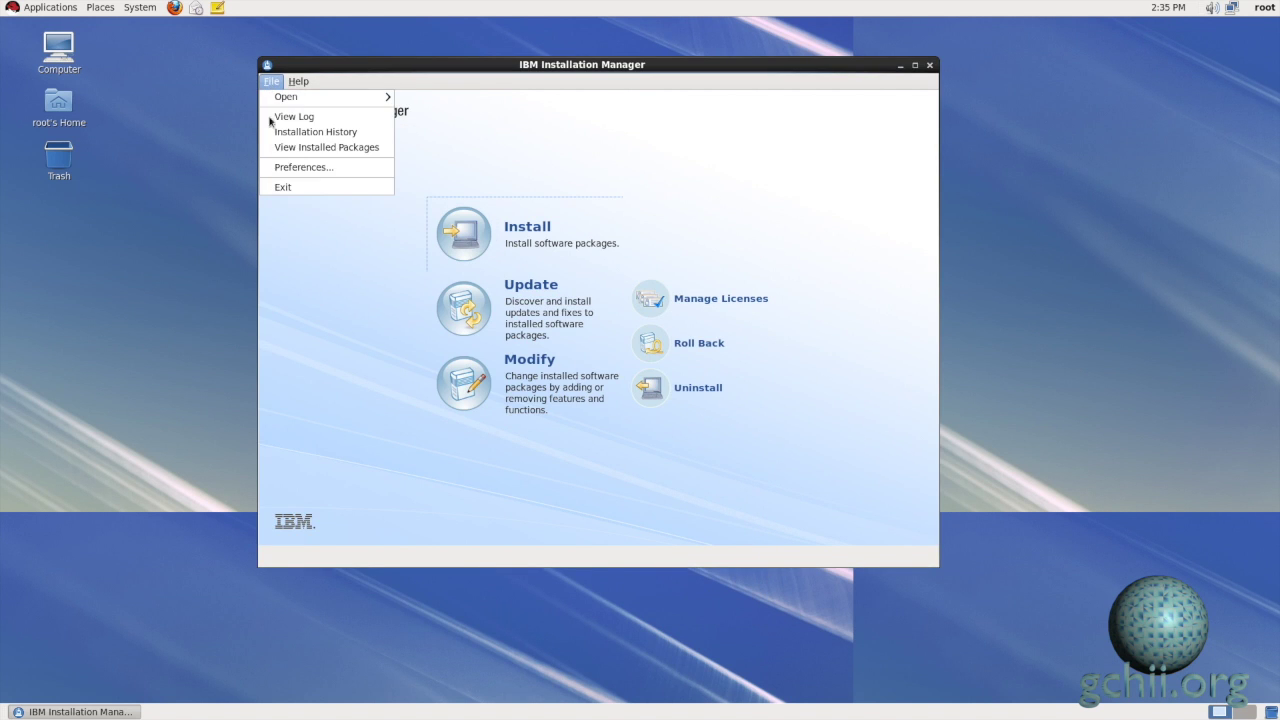
{"action": "left_click", "coordinate": [277, 189]}
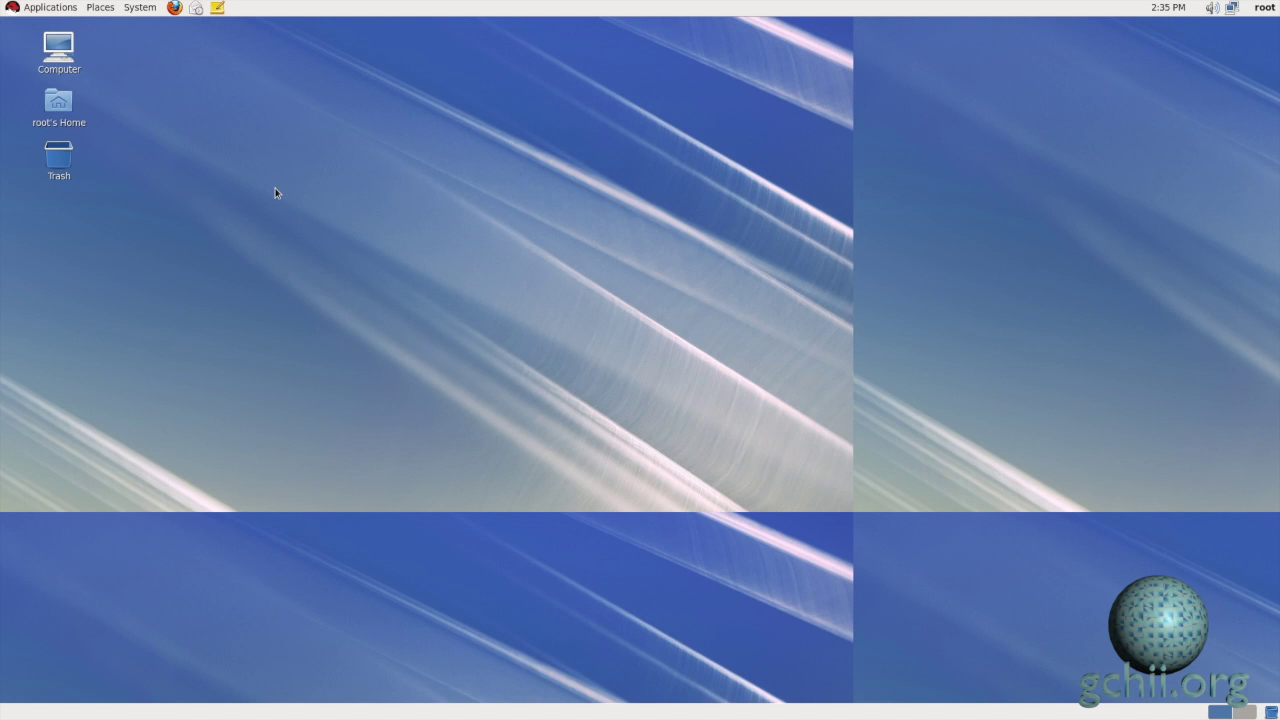
- Examine the IBM WebSphere Application Server V8.5 entries among the desktop applications
{"action": "left_click", "coordinate": [64, 12]}
{"action": "mouse_move", "coordinate": [112, 110]}
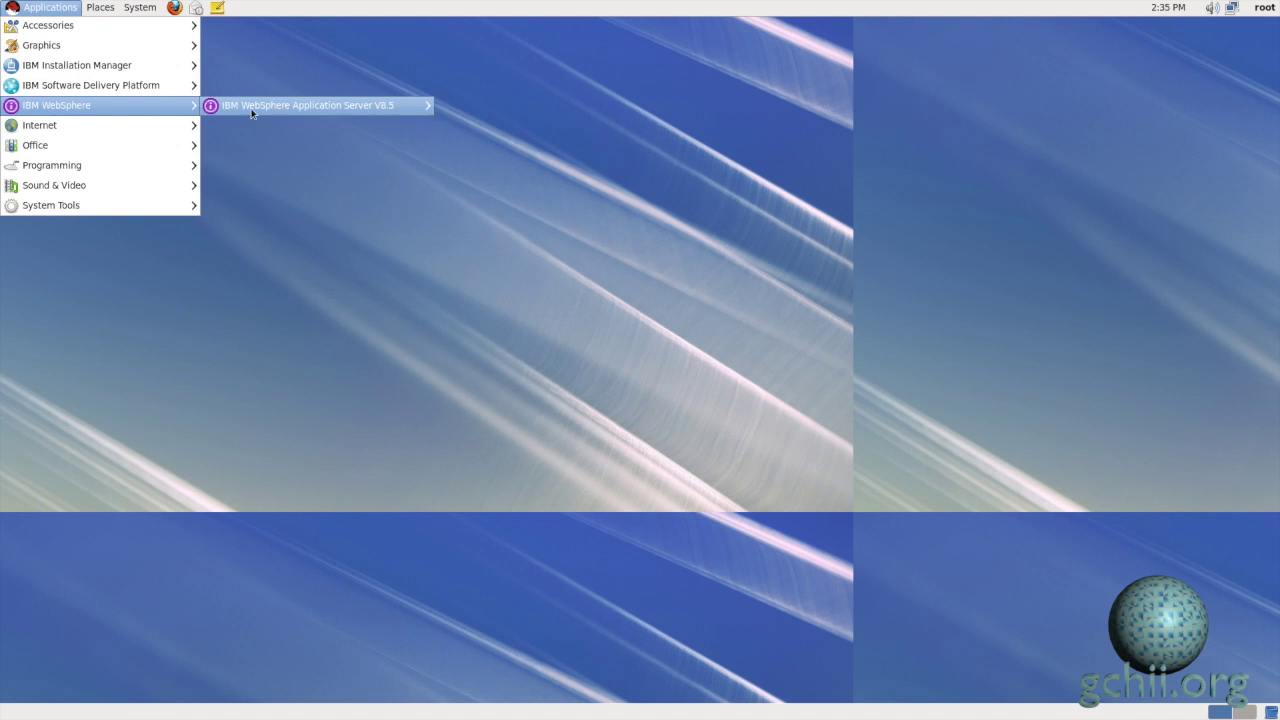
{"action": "mouse_move", "coordinate": [255, 110]}
{"action": "mouse_move", "coordinate": [461, 110]}
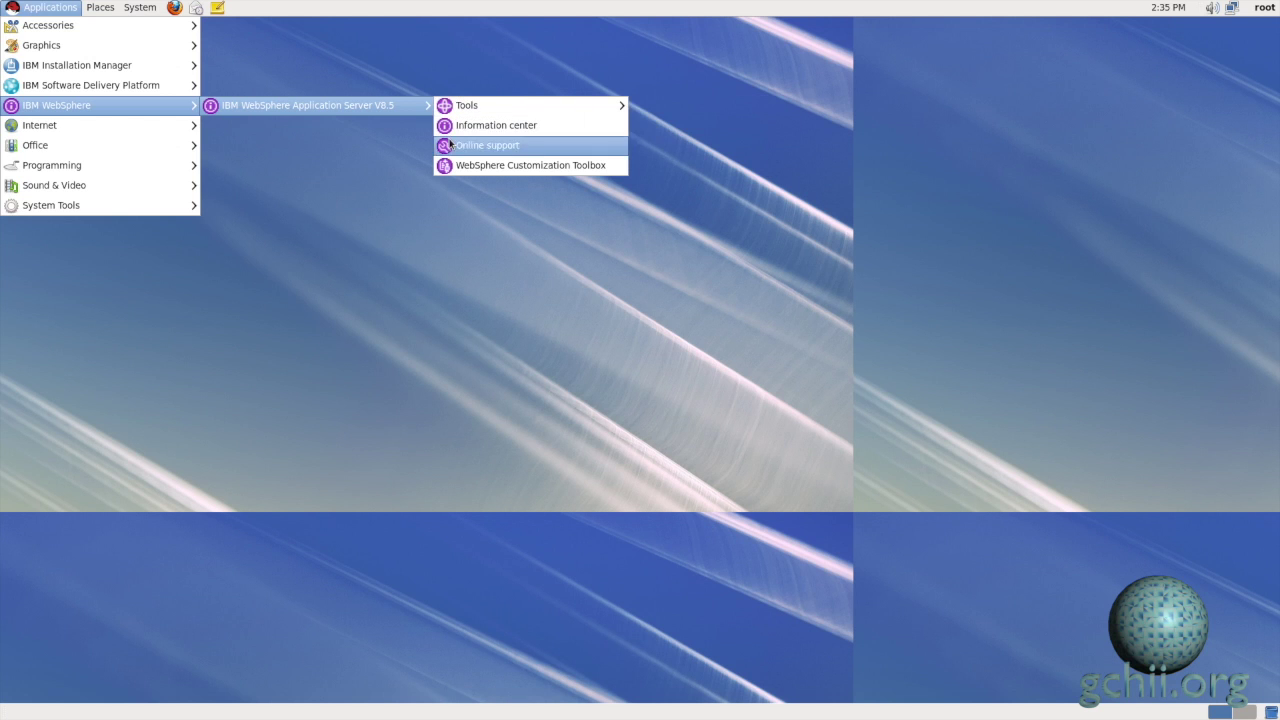
{"action": "left_click", "coordinate": [449, 281]}
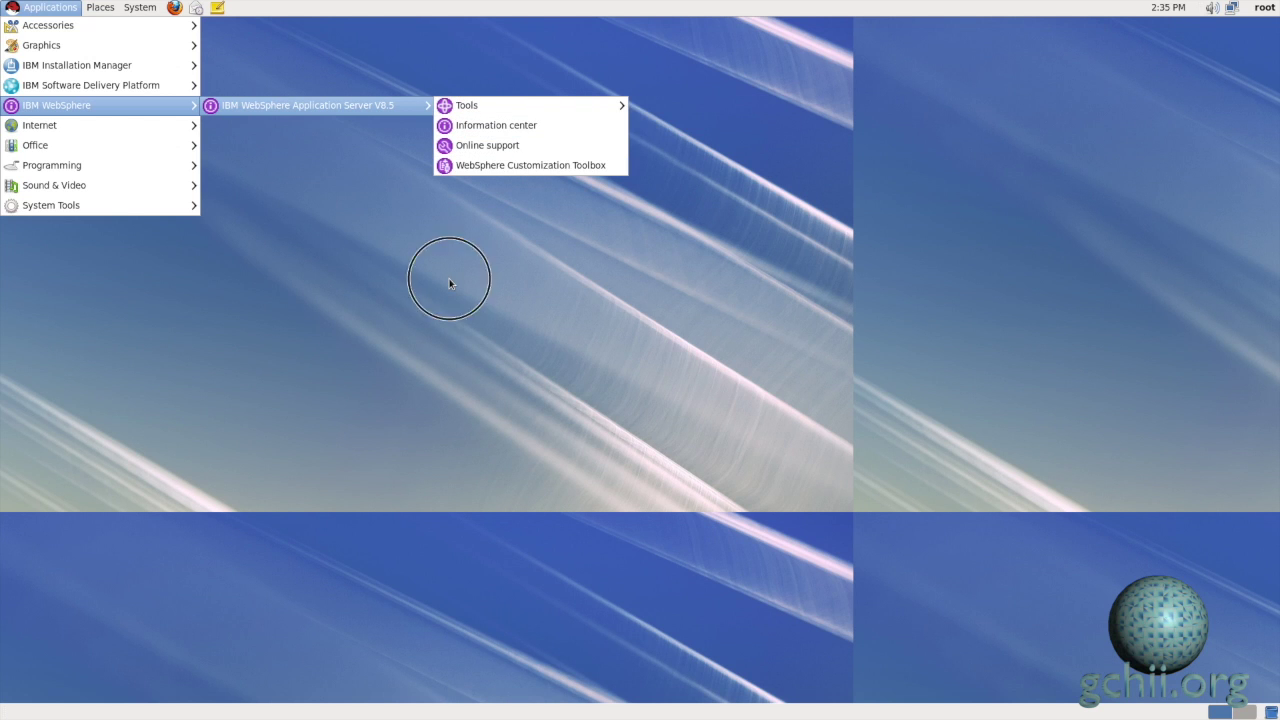